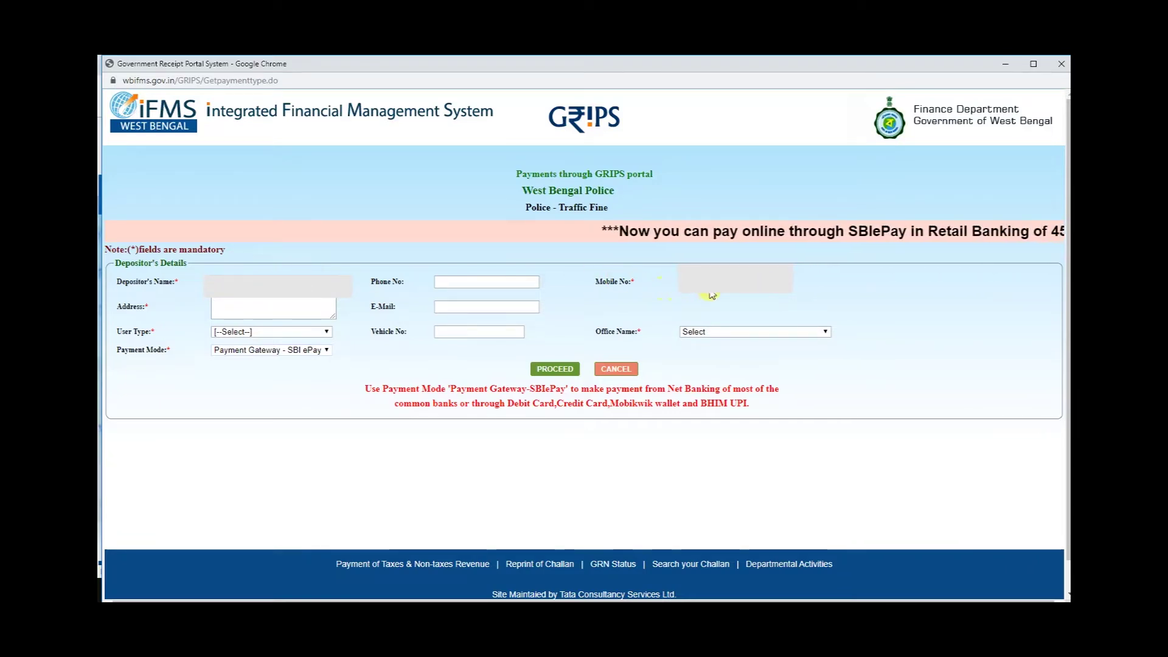
Enter the depositor's mobile number and fill the address from a saved autofill suggestion.
left_click(713, 264)
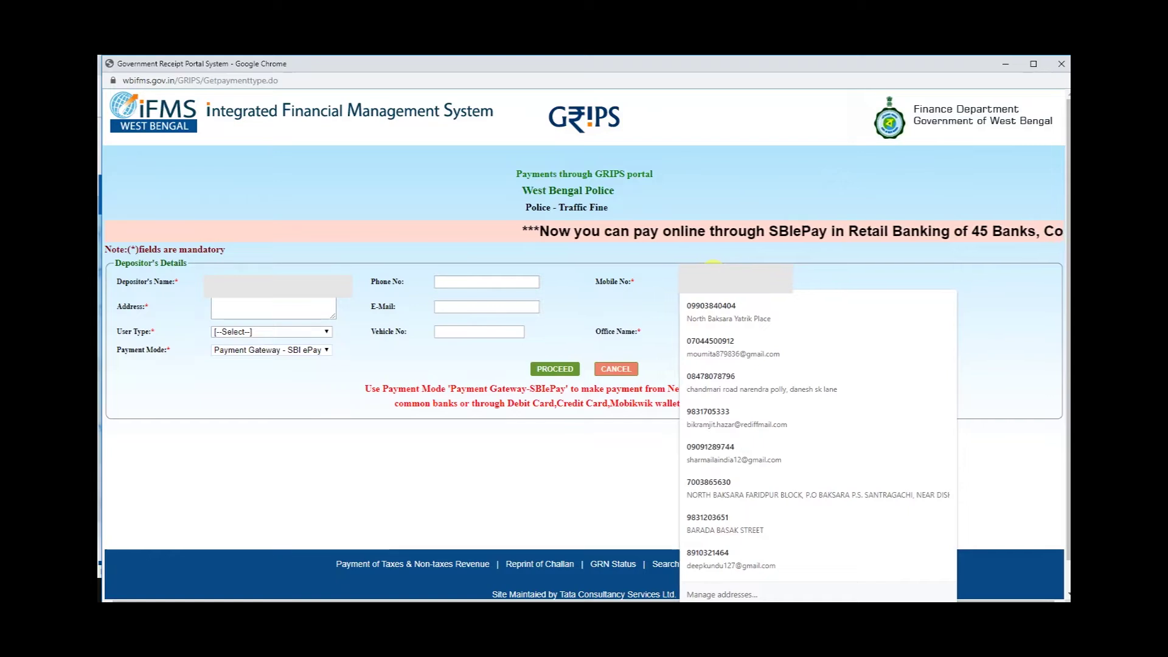
type("***")
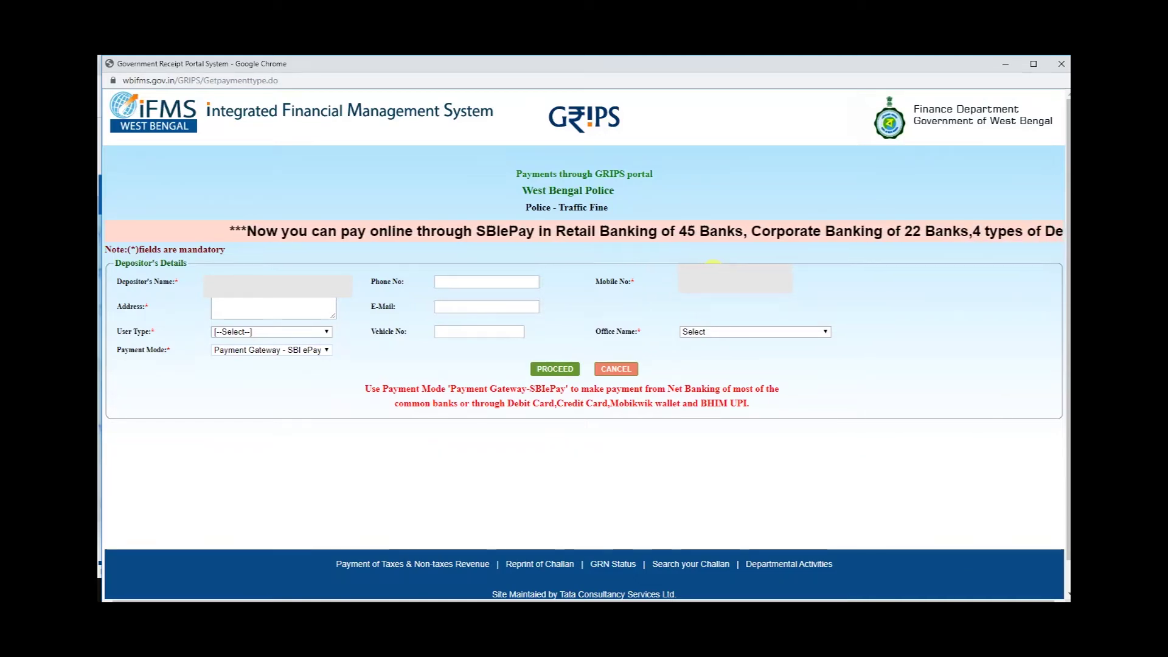
left_click(303, 316)
type("sANTRA")
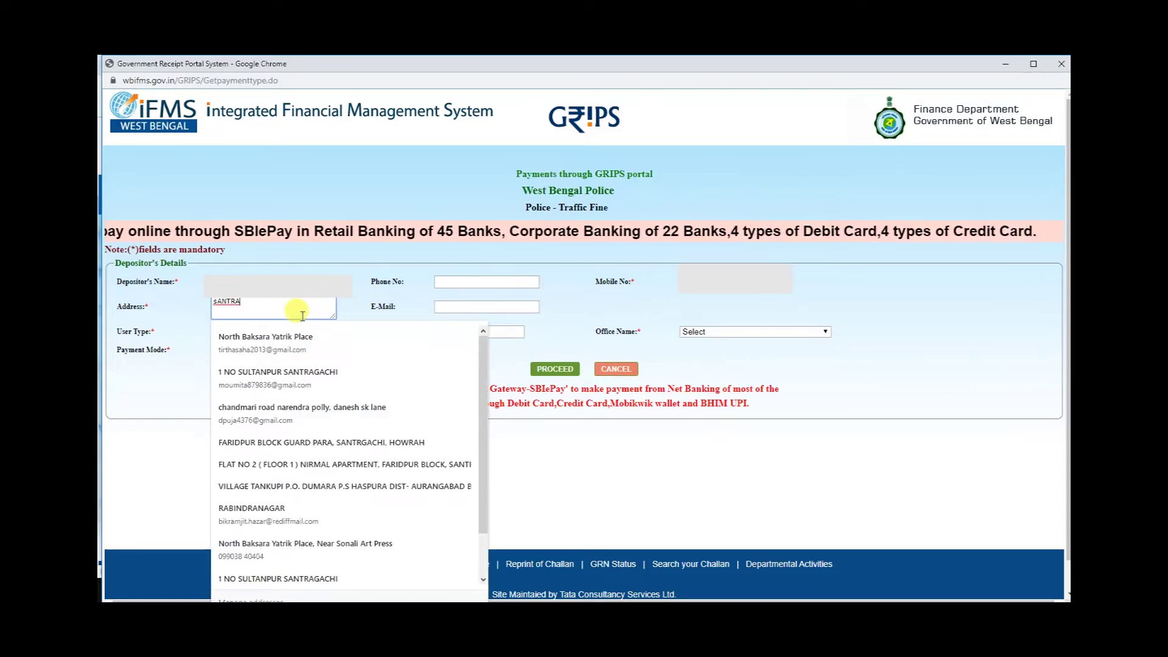
key("BackSpace")
key("BackSpace")
key("BackSpace")
key("BackSpace")
key("BackSpace")
type("SAN")
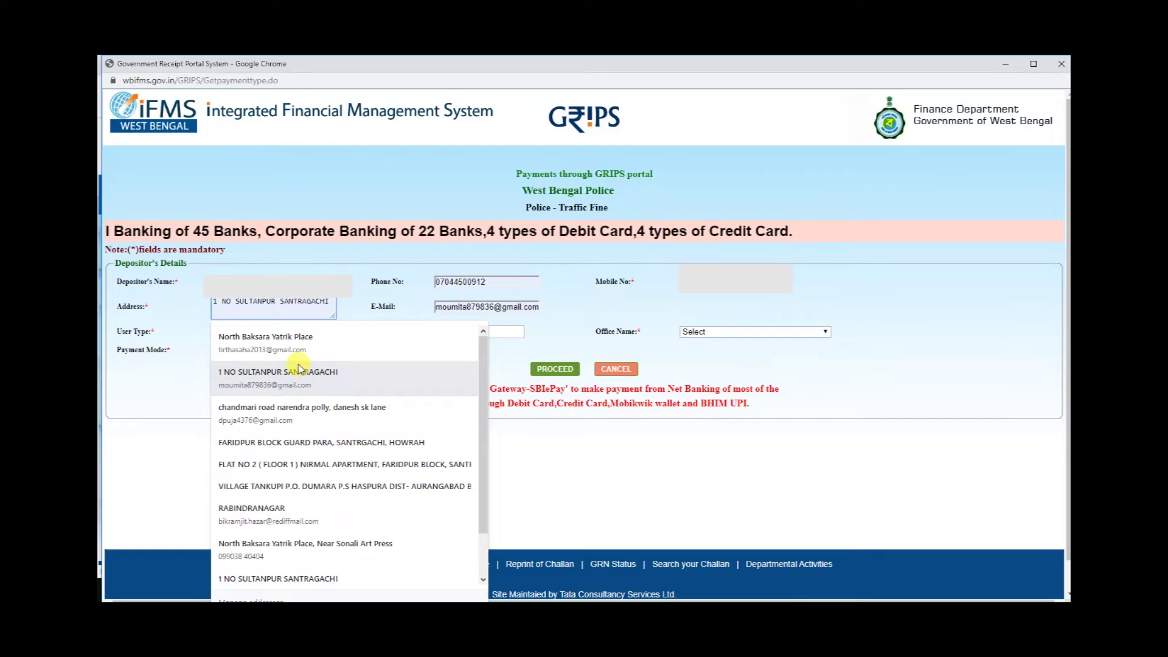
left_click(298, 369)
Clear the auto-filled e-mail address so the E-Mail field is left blank.
left_click(444, 306)
left_click_drag(494, 306, 426, 311)
type("AD")
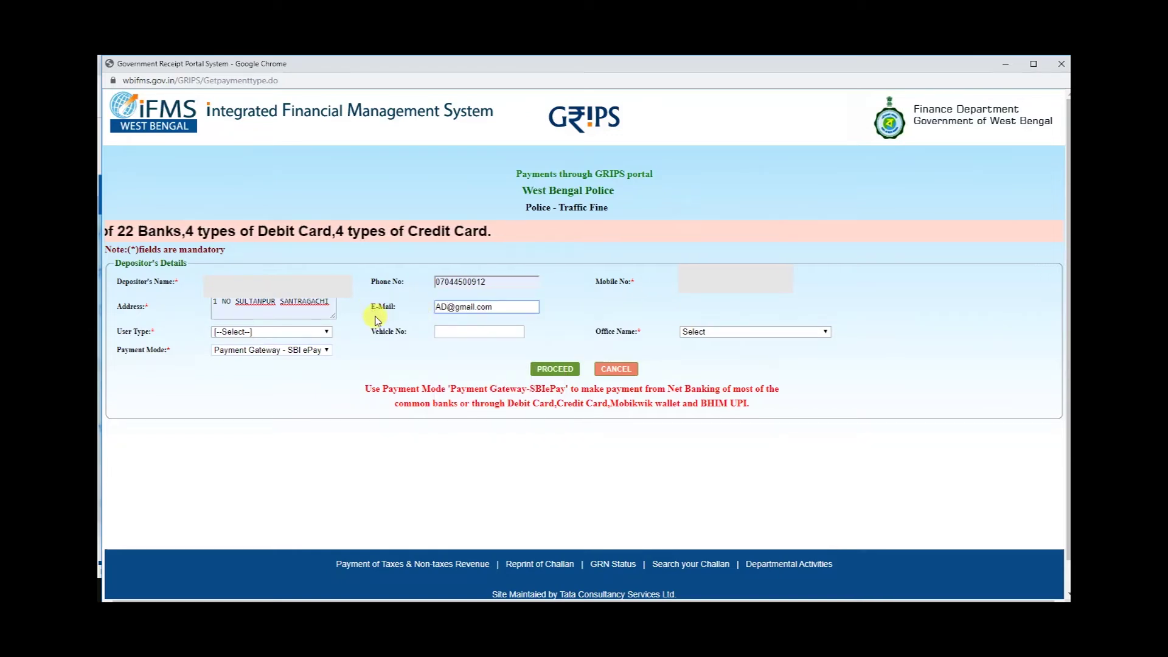
key("BackSpace")
key("BackSpace")
type("ad")
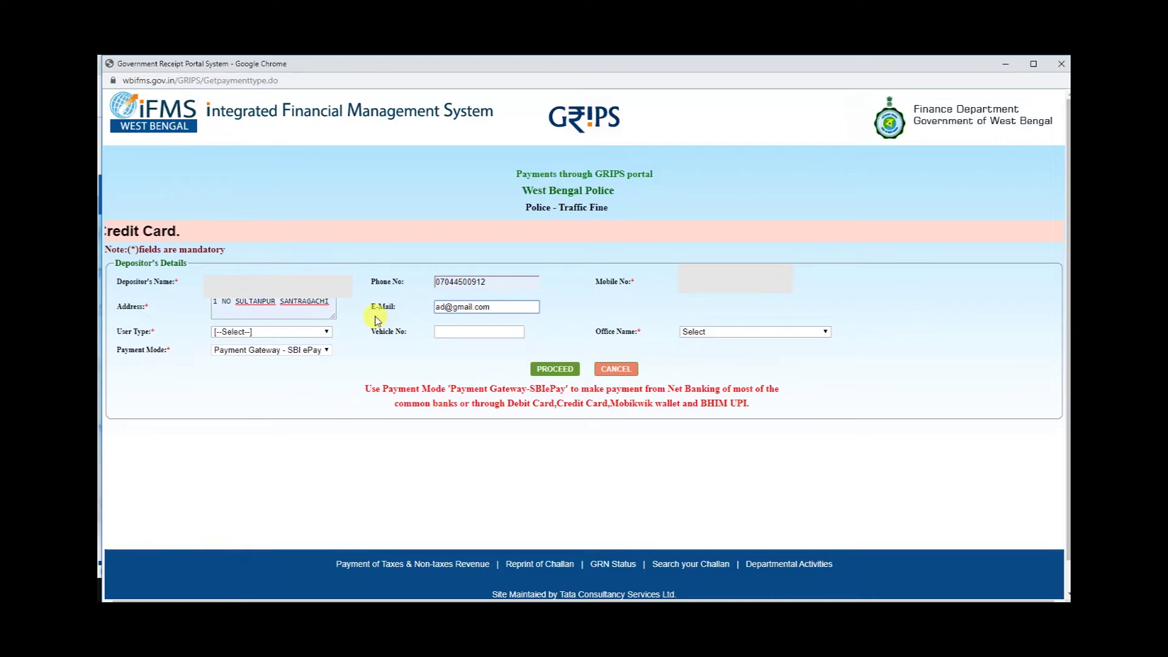
key("BackSpace")
key("BackSpace")
key("BackSpace")
key("BackSpace")
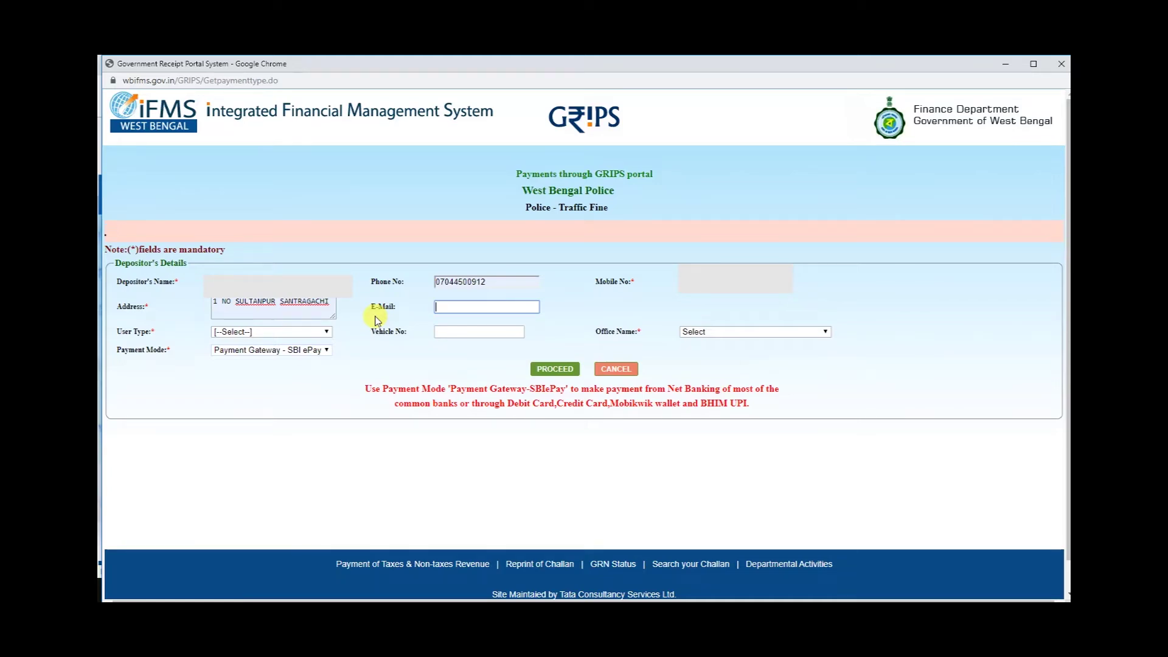
Replace the existing address with the depositor's street address.
left_click(329, 306)
key("ctrl+a")
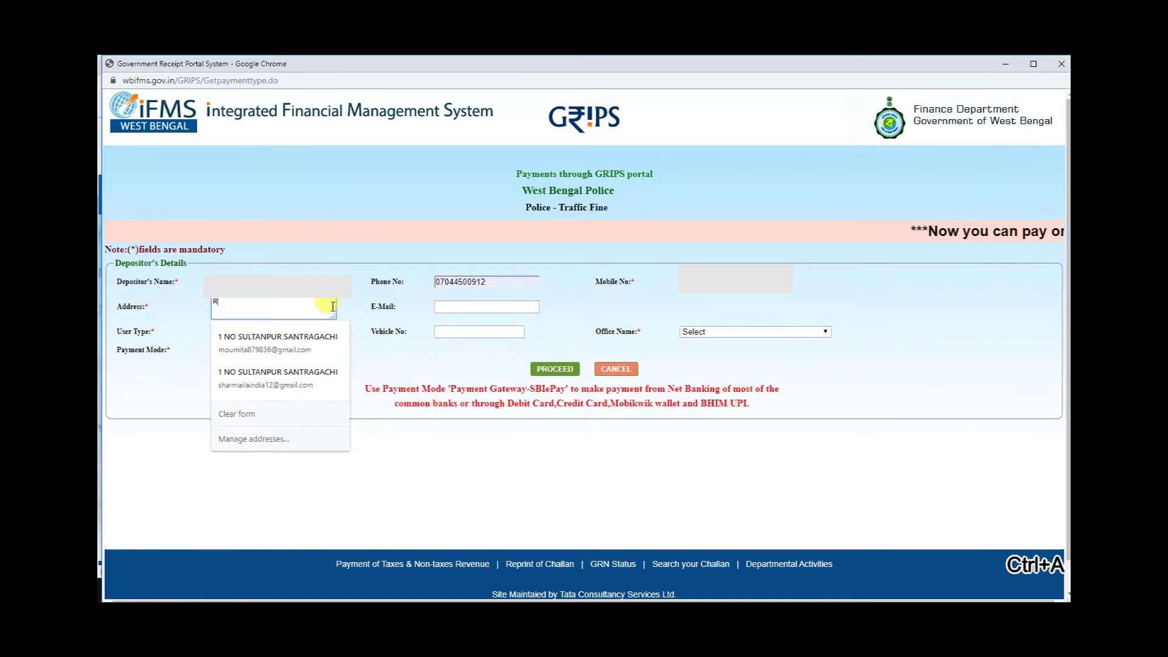
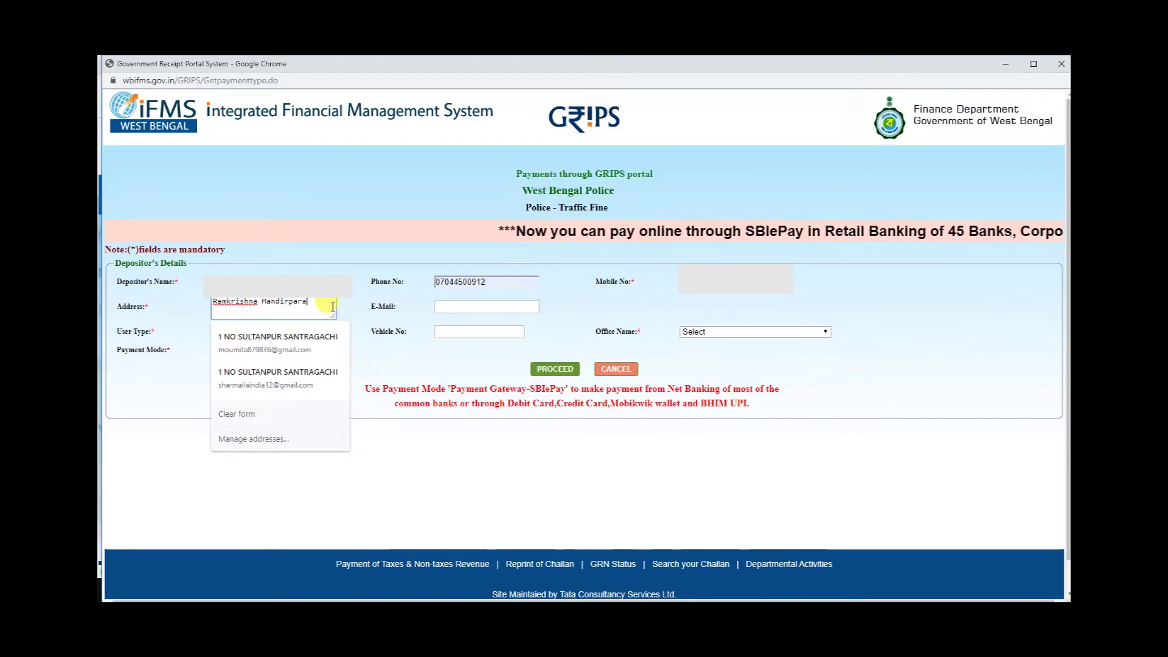
left_click(483, 345)
Set User Type to Depositor, enter the vehicle number, and choose office DY. COMM. OF POLICE(HQ), HOWRAH.
left_click(326, 332)
left_click(283, 354)
left_click(462, 332)
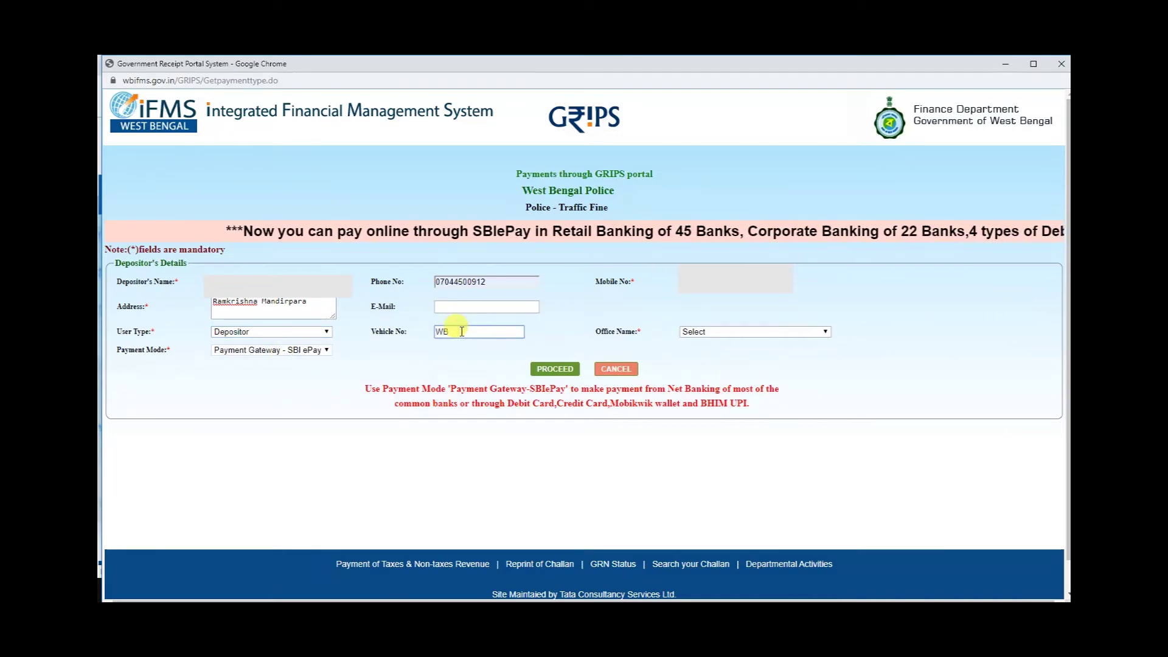
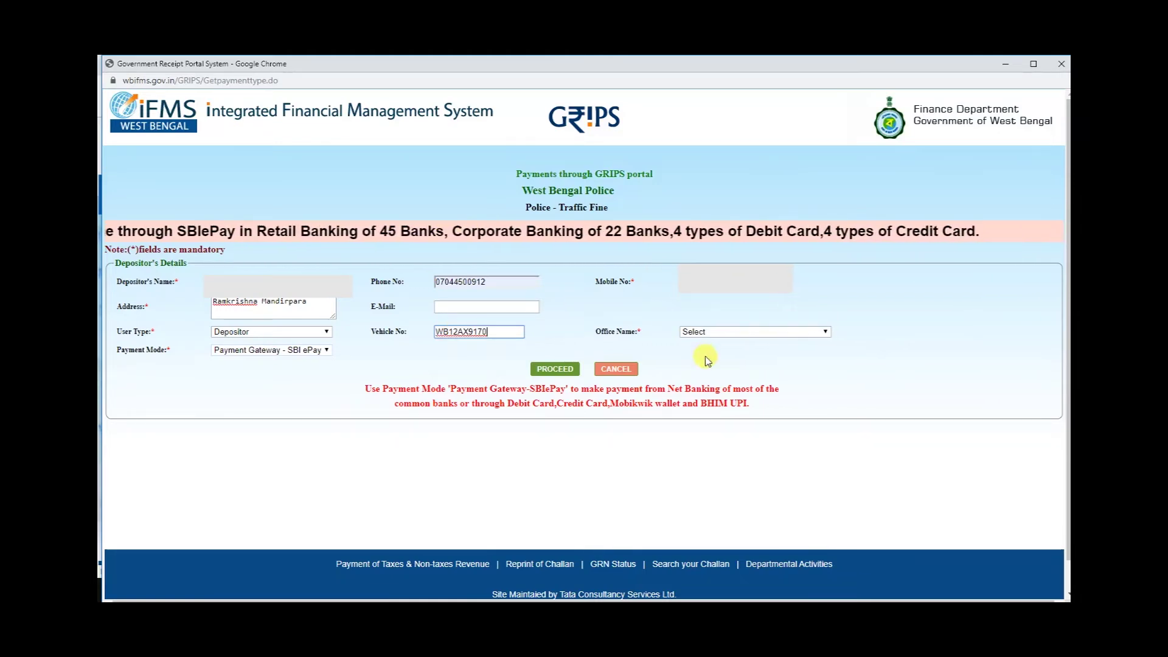
left_click(709, 333)
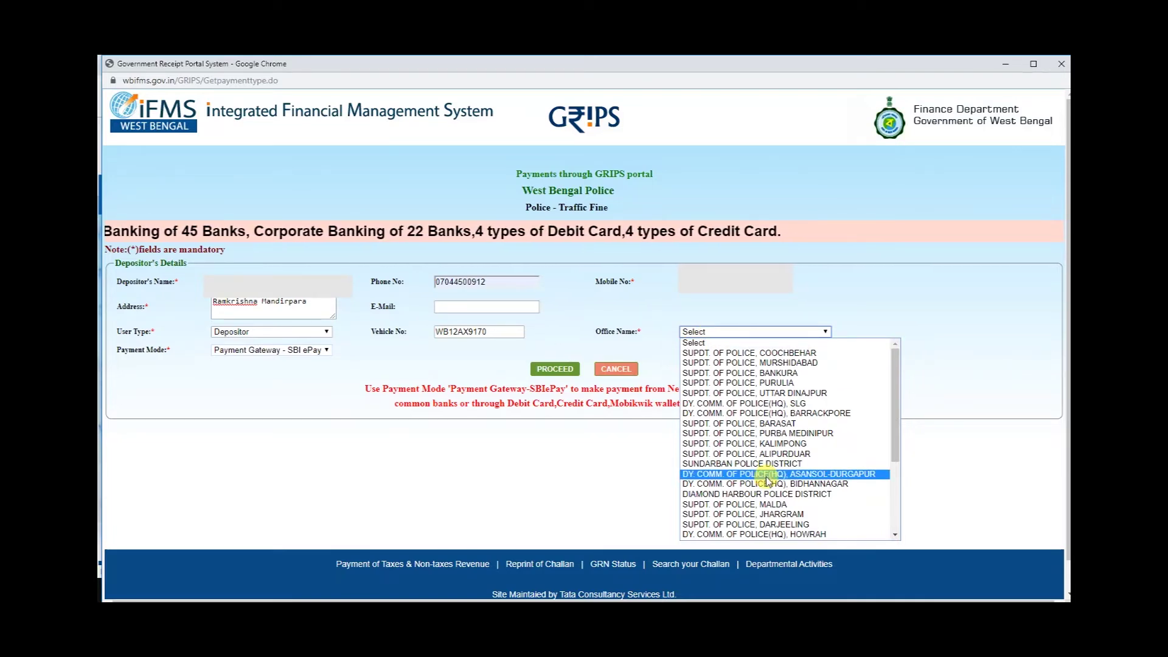
left_click(784, 535)
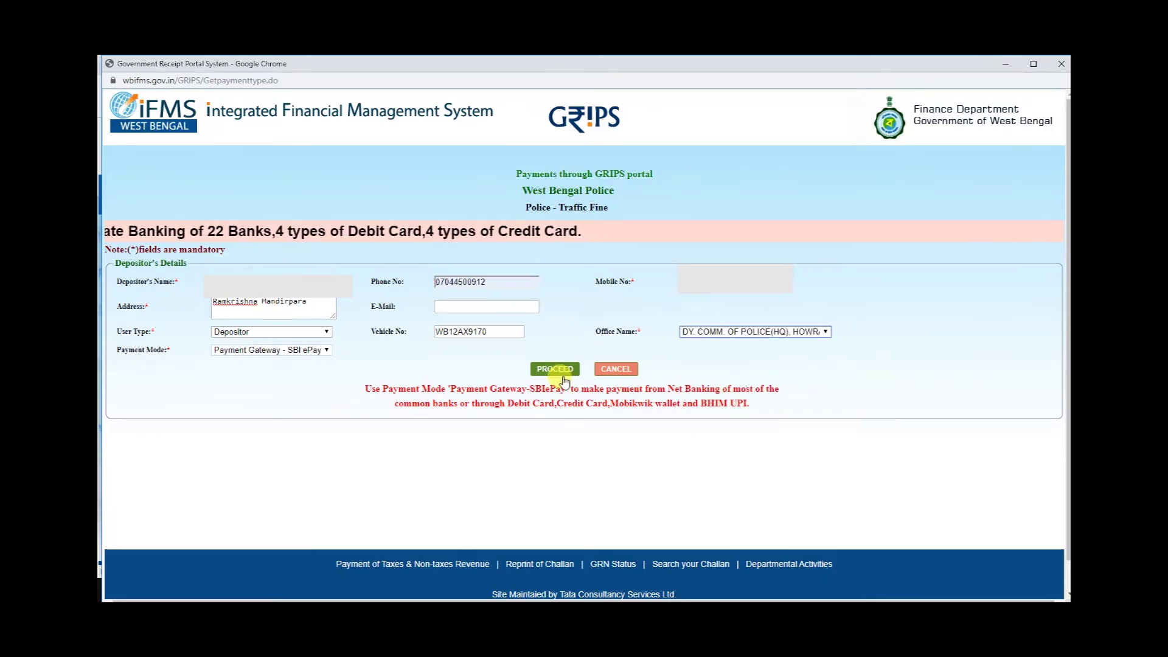
Submit the depositor details and choose Jagacha PS as the police station.
left_click(553, 369)
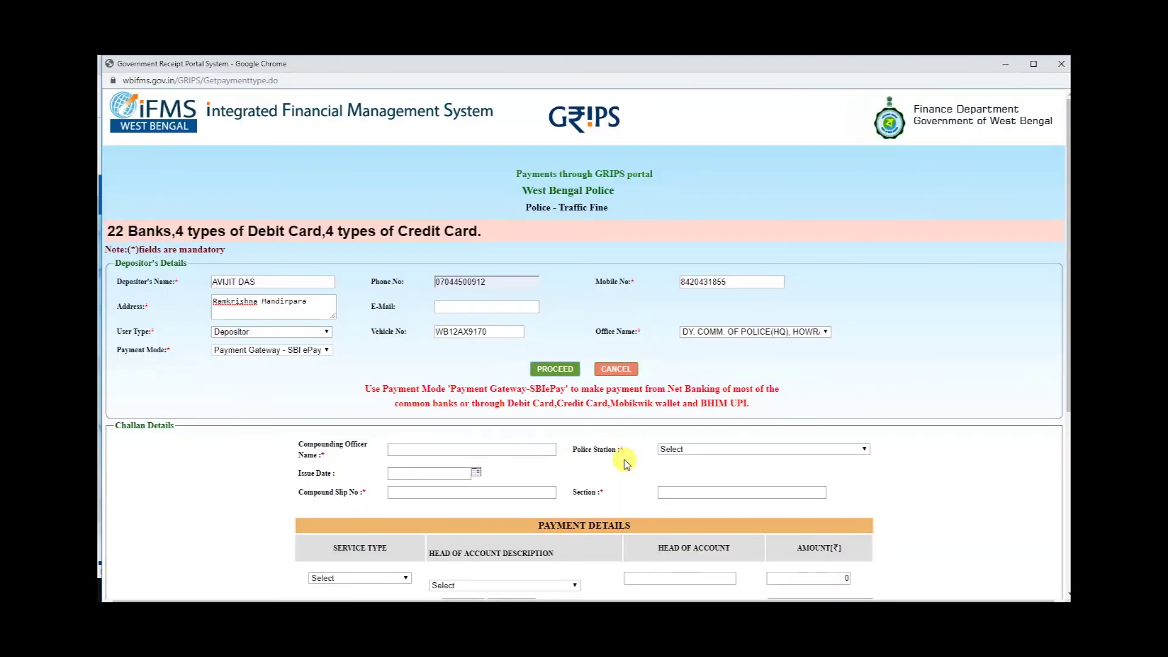
scroll(624, 449, "down", 1)
left_click(672, 389)
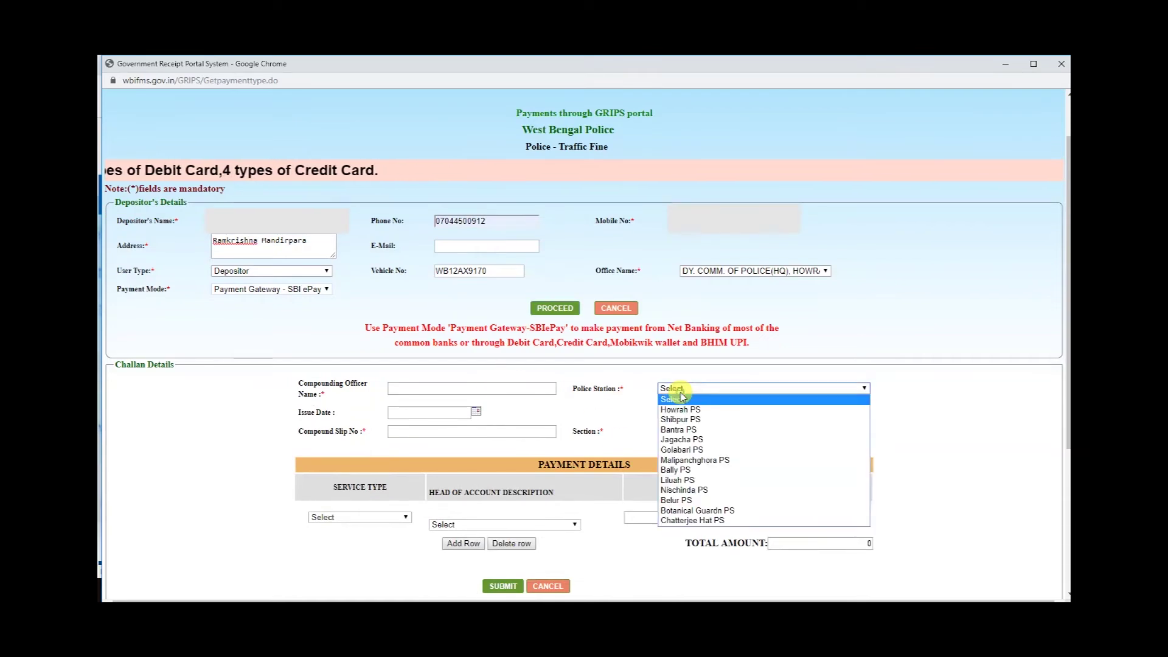
left_click(685, 440)
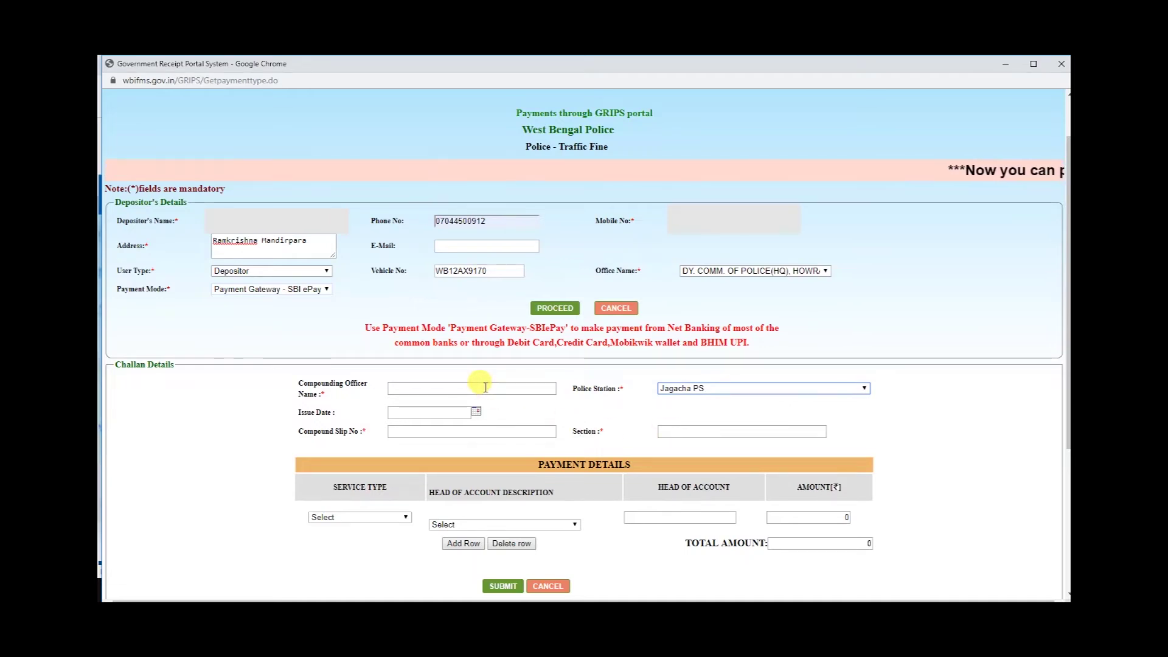
Enter the compounding officer's name and set the issue date to 11/10/2019.
left_click(486, 385)
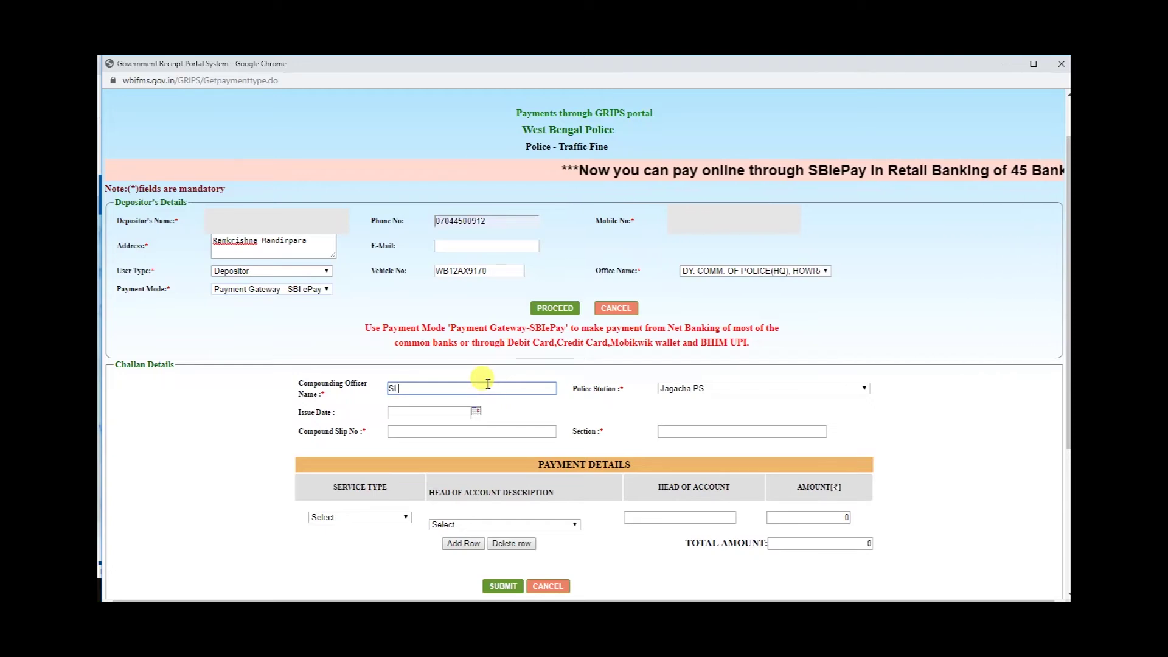
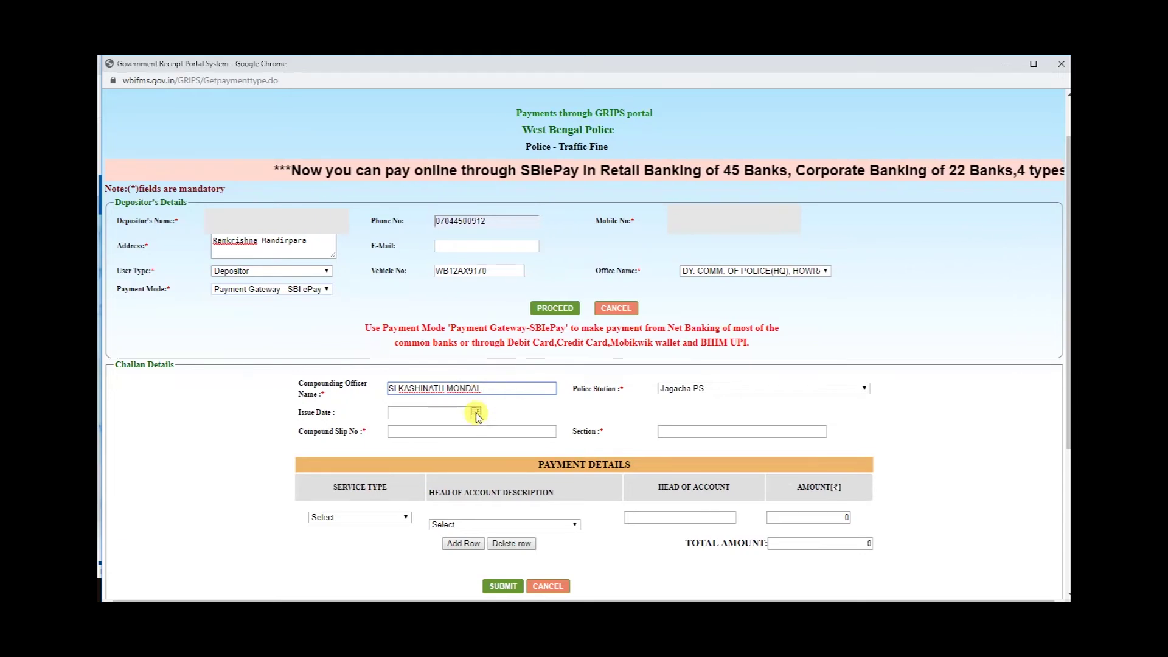
left_click(476, 411)
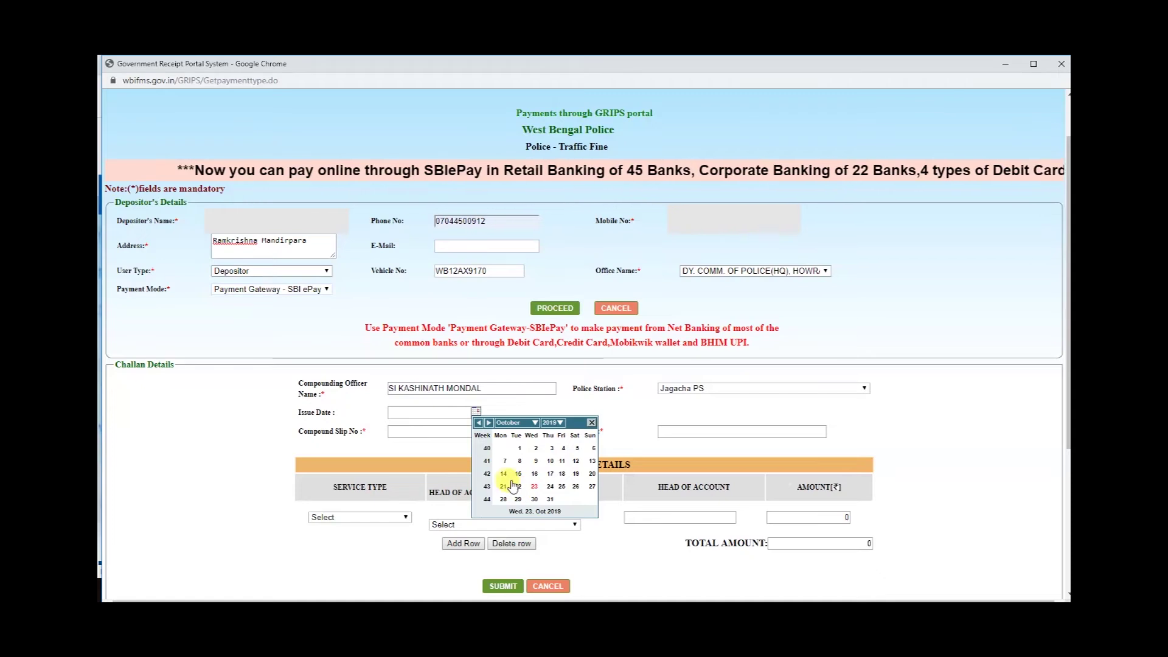
left_click(563, 461)
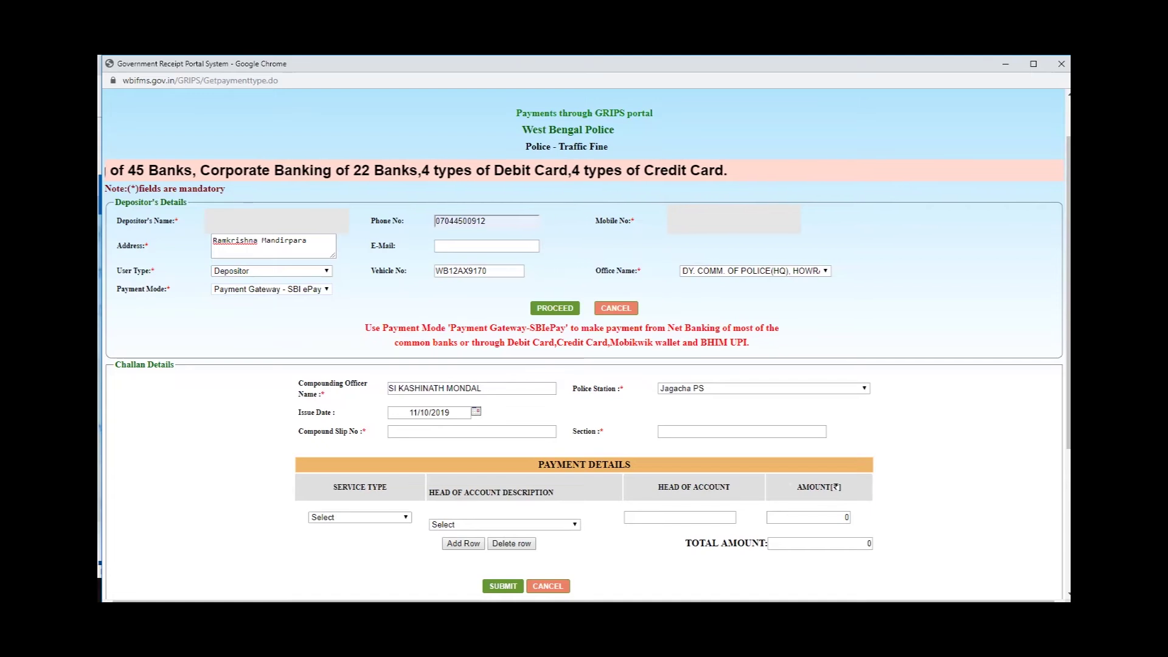
Enter the compound slip number and set the section to 128/177.
left_click(519, 429)
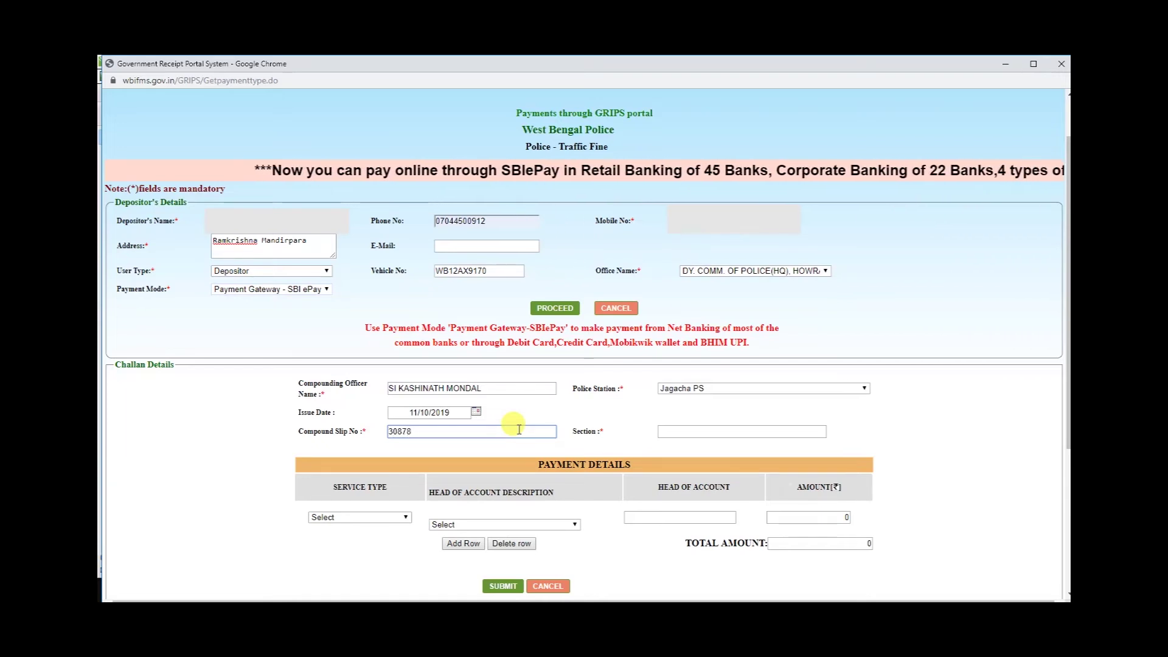
left_click(748, 429)
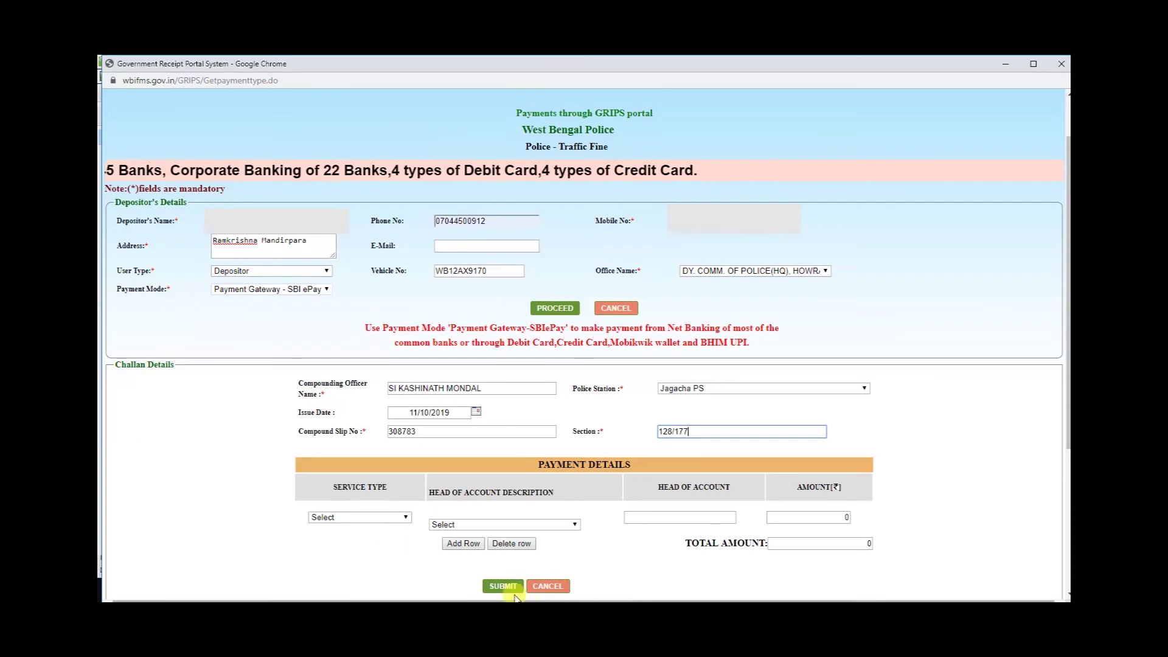
Add a Police - Traffic Fine payment under head Police Traffic Fine with amount 100.
left_click(345, 517)
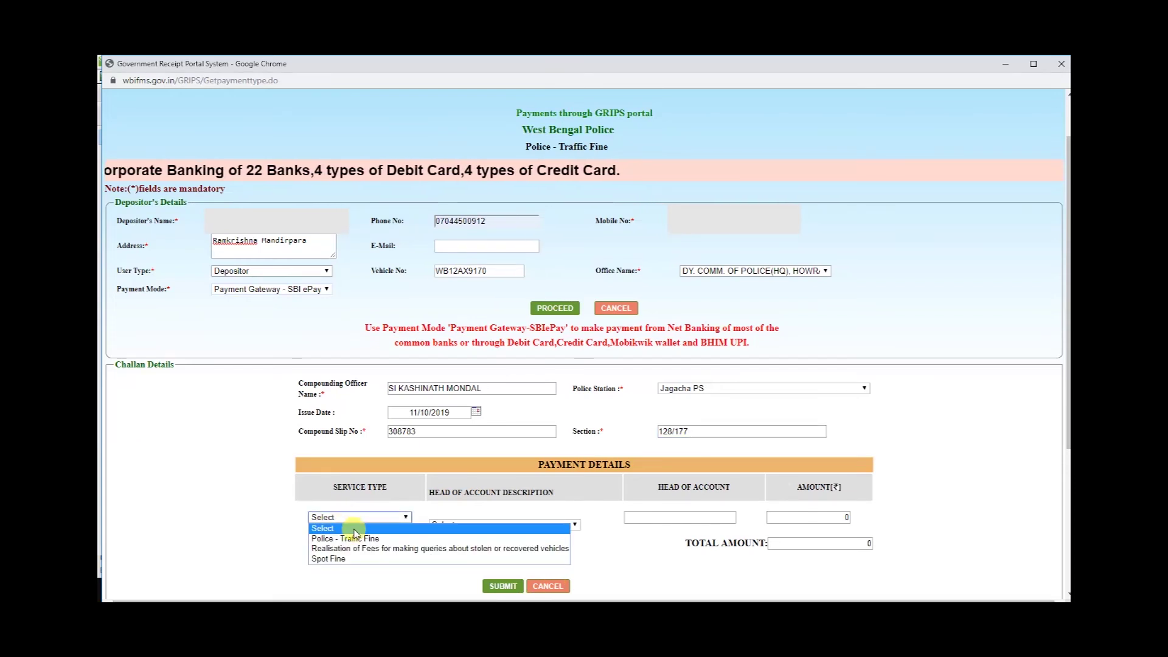
left_click(358, 539)
left_click(429, 510)
left_click(445, 534)
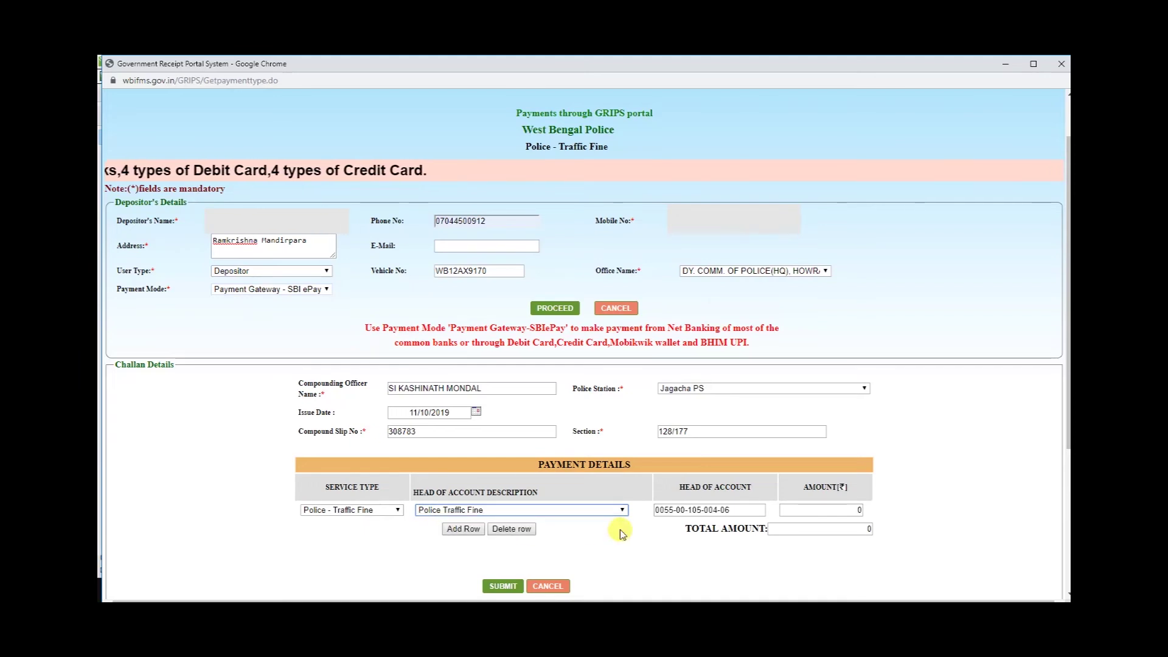
left_click(787, 512)
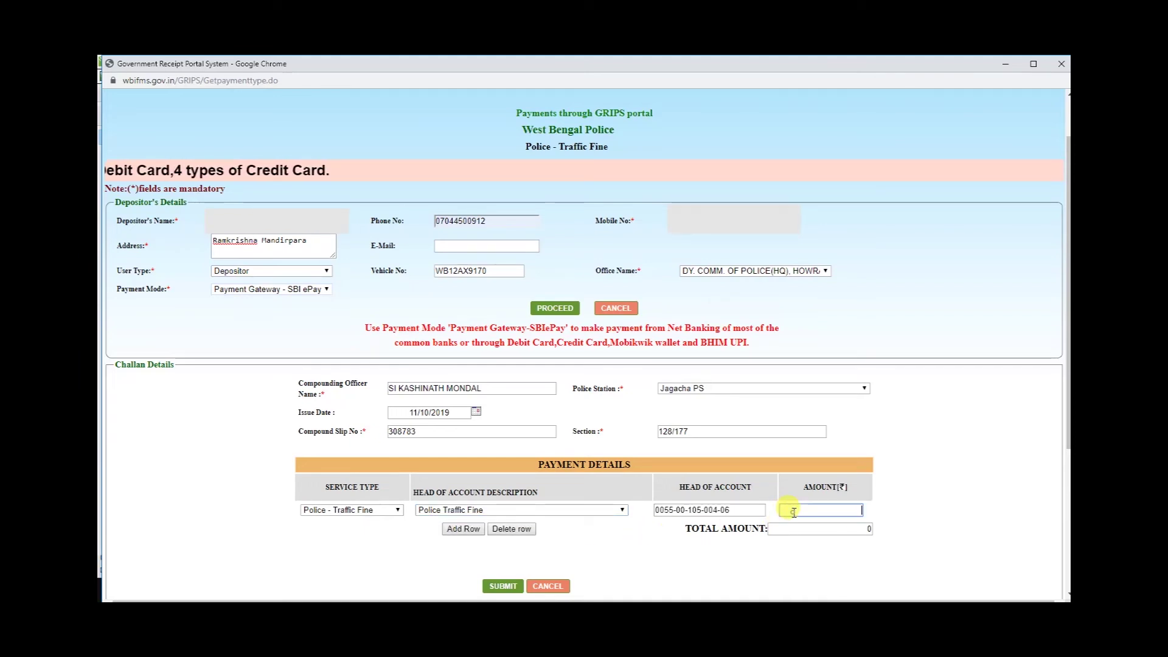
type("100")
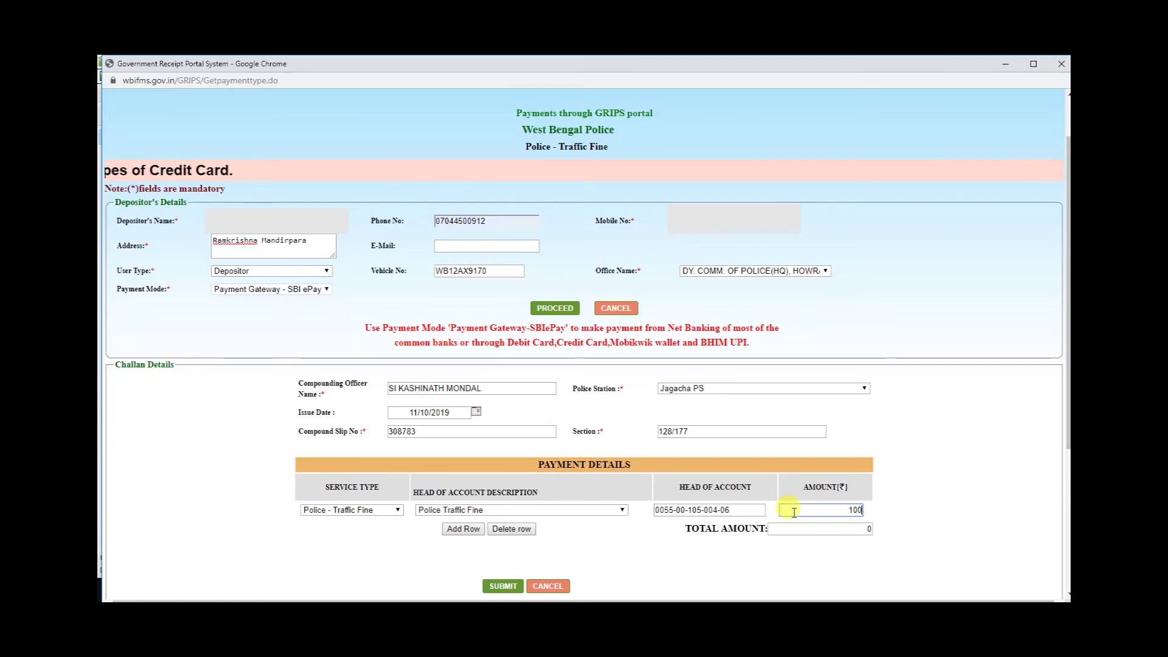
scroll(789, 485, "down", 3)
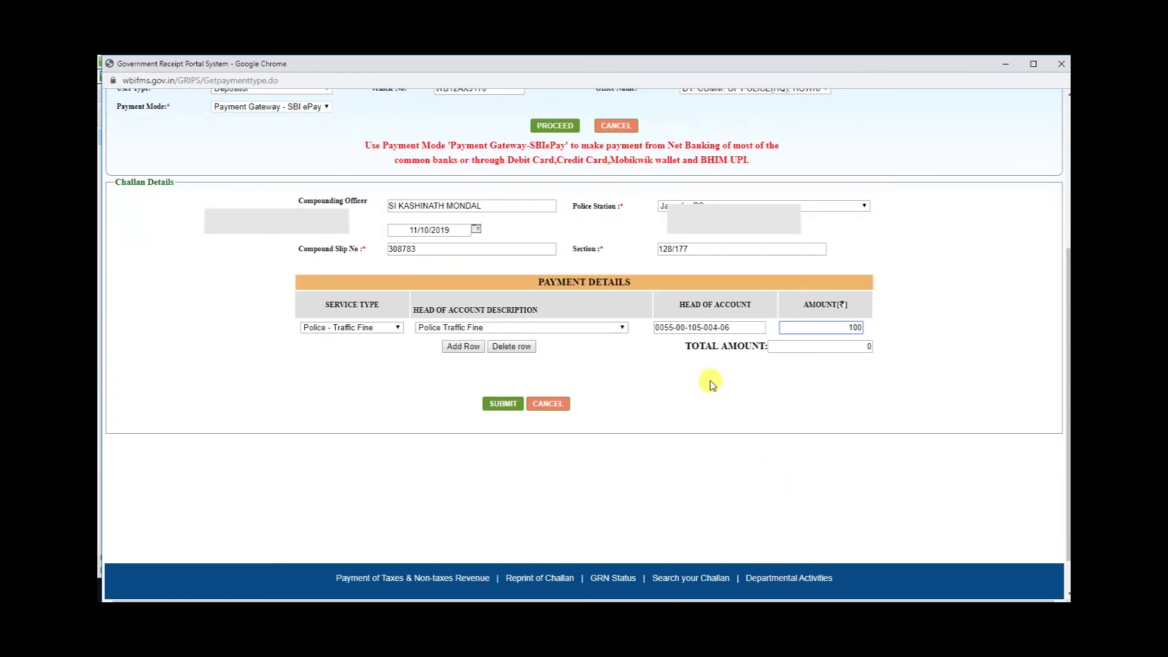
scroll(694, 389, "up", 2)
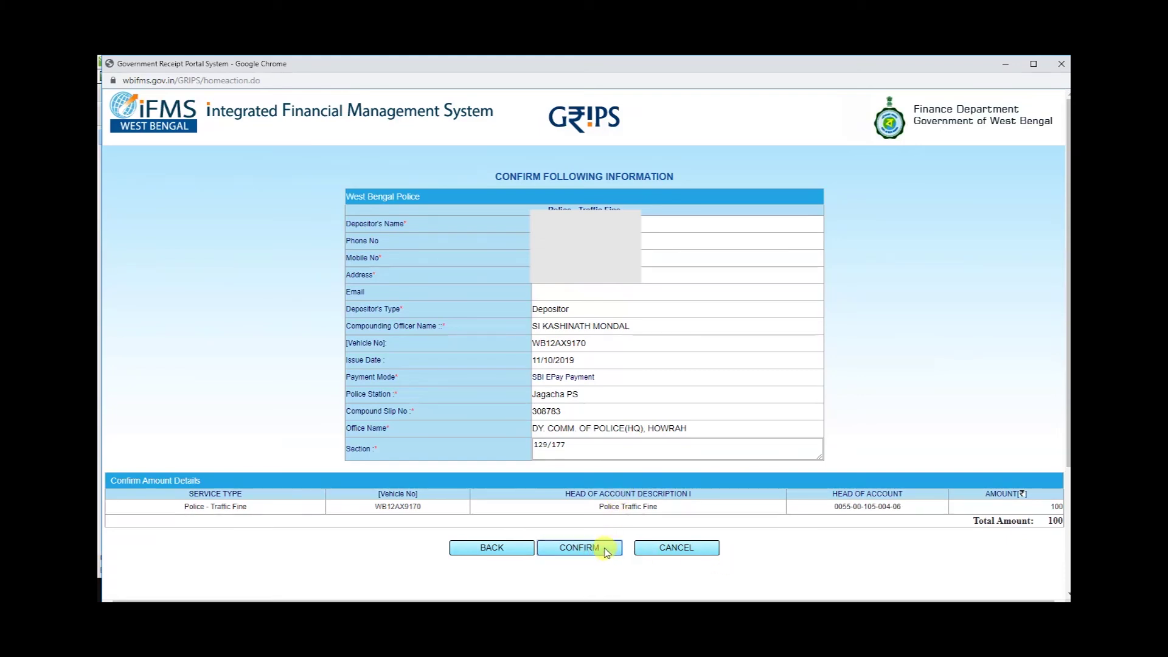
Confirm the challan details and choose SBI ePay as the paying bank.
scroll(652, 353, "down", 3)
left_click(567, 380)
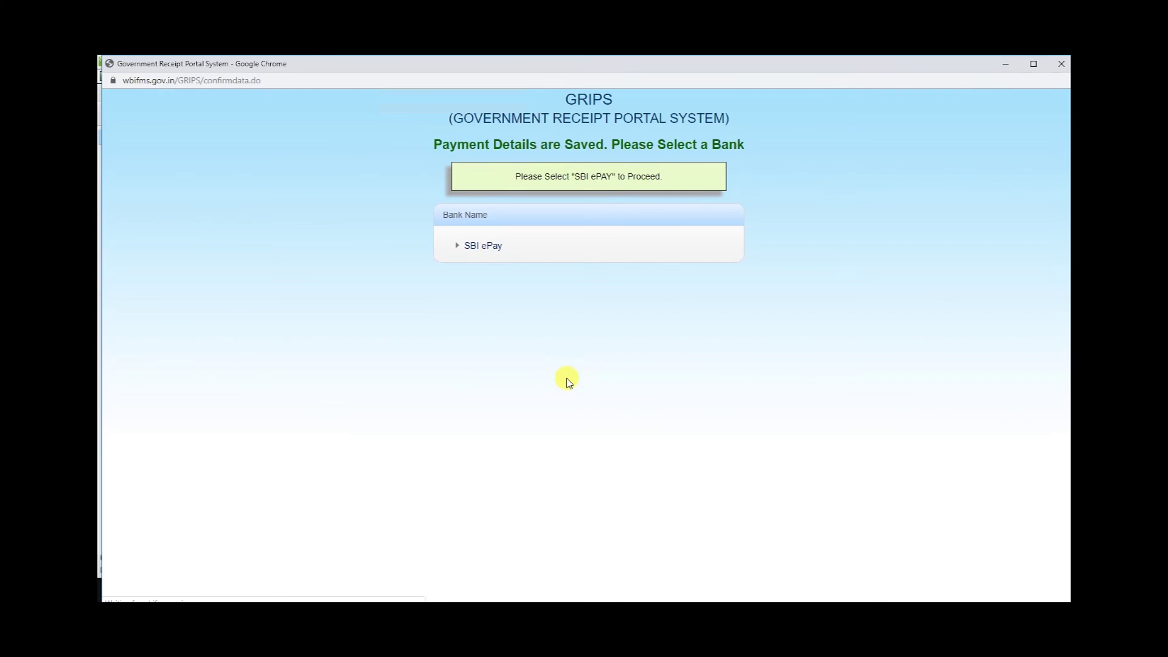
left_click(486, 245)
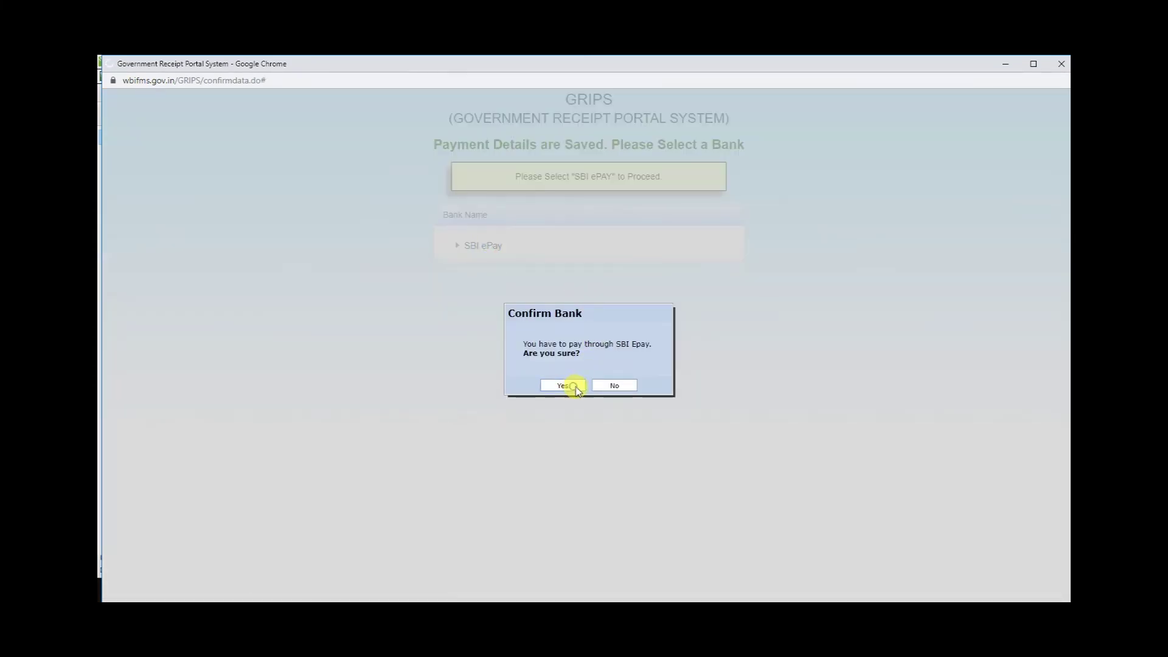
left_click(563, 386)
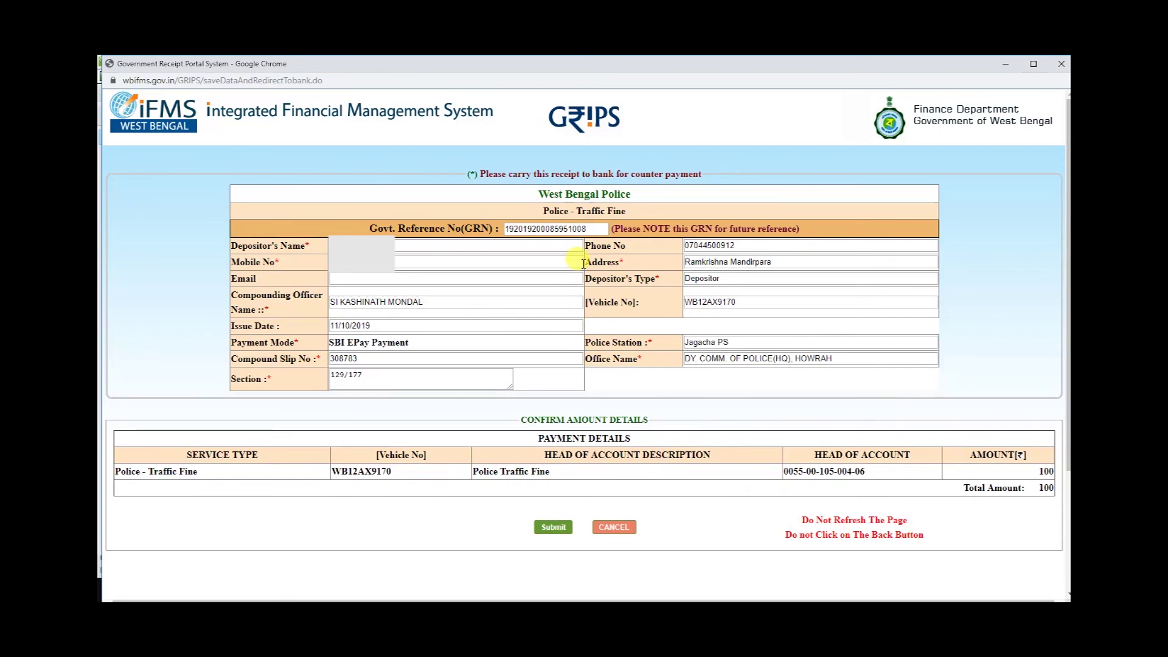
Submit the receipt, leave the page, and re-confirm the total payable amount of 100.
left_click(552, 527)
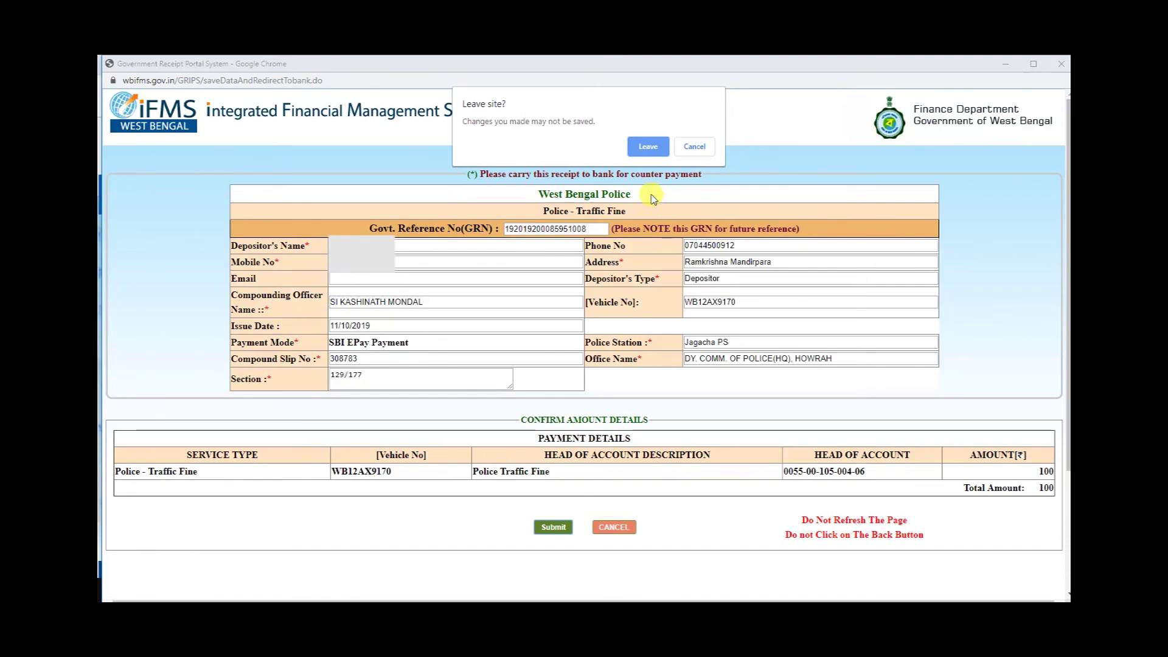
left_click(648, 146)
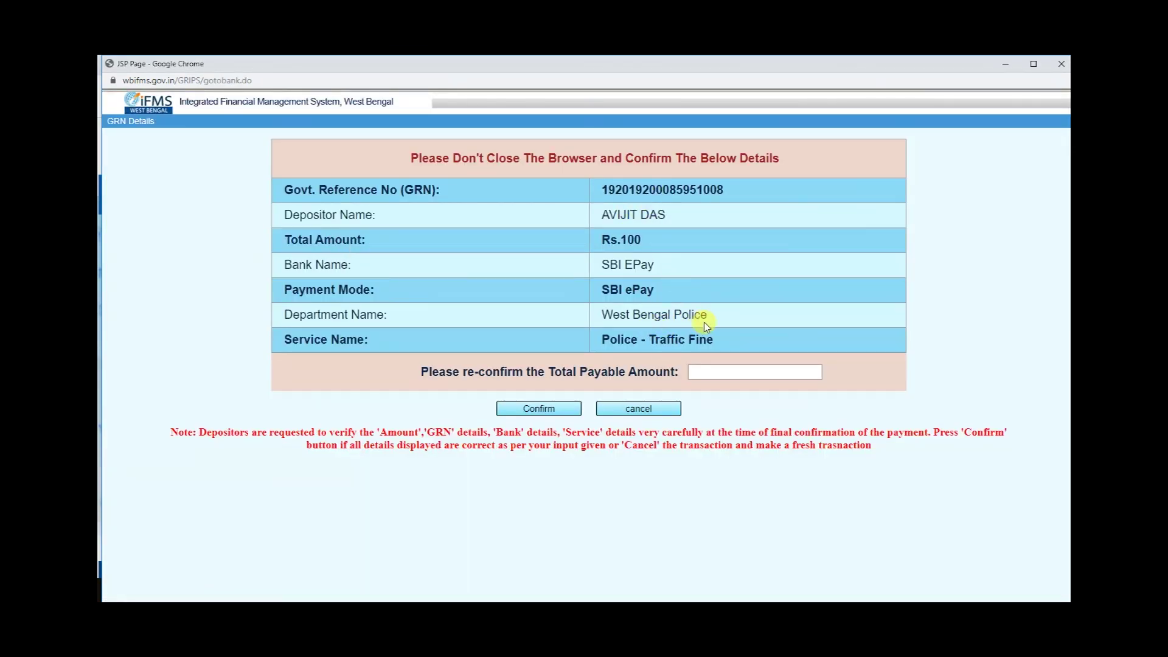
left_click(719, 370)
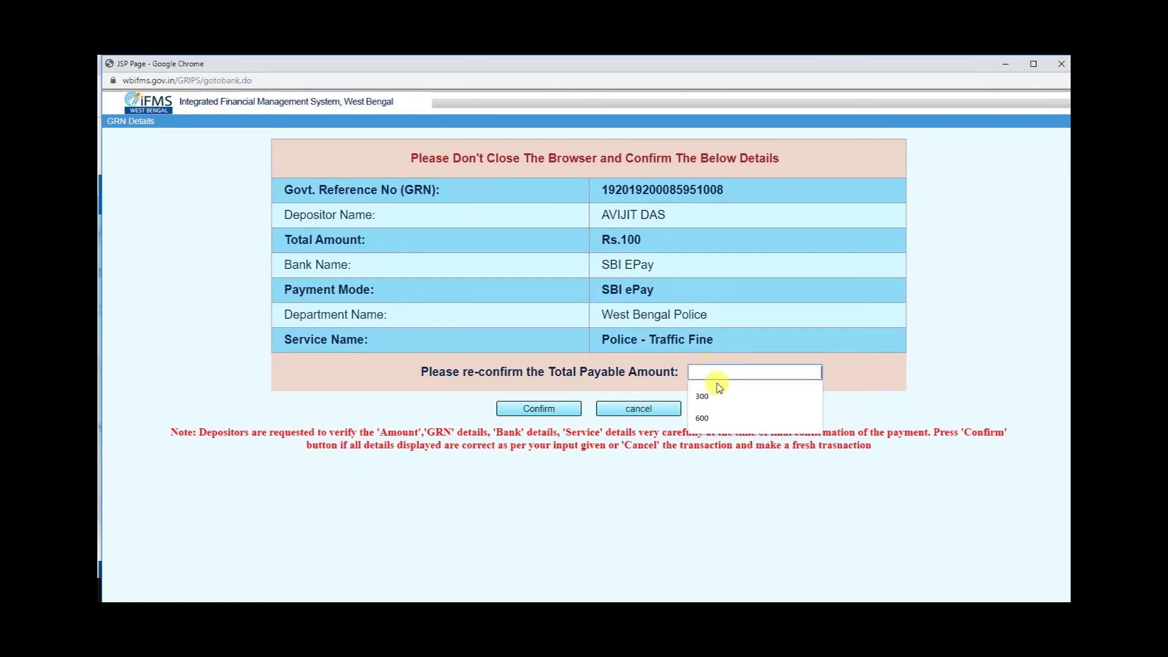
type("100")
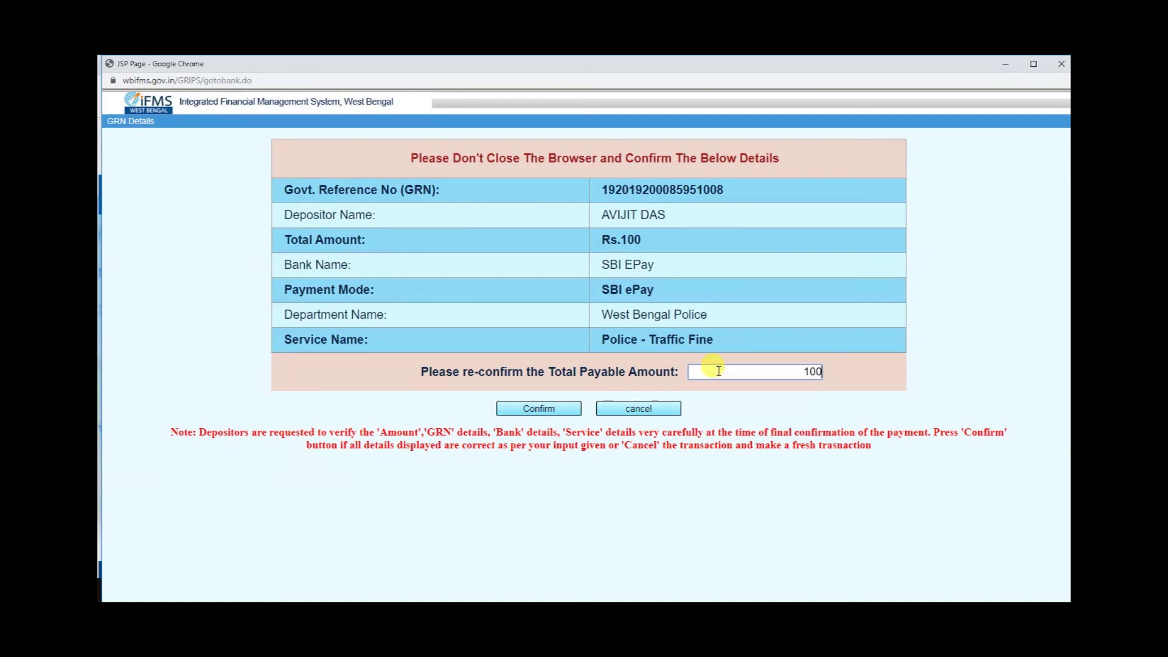
left_click(538, 408)
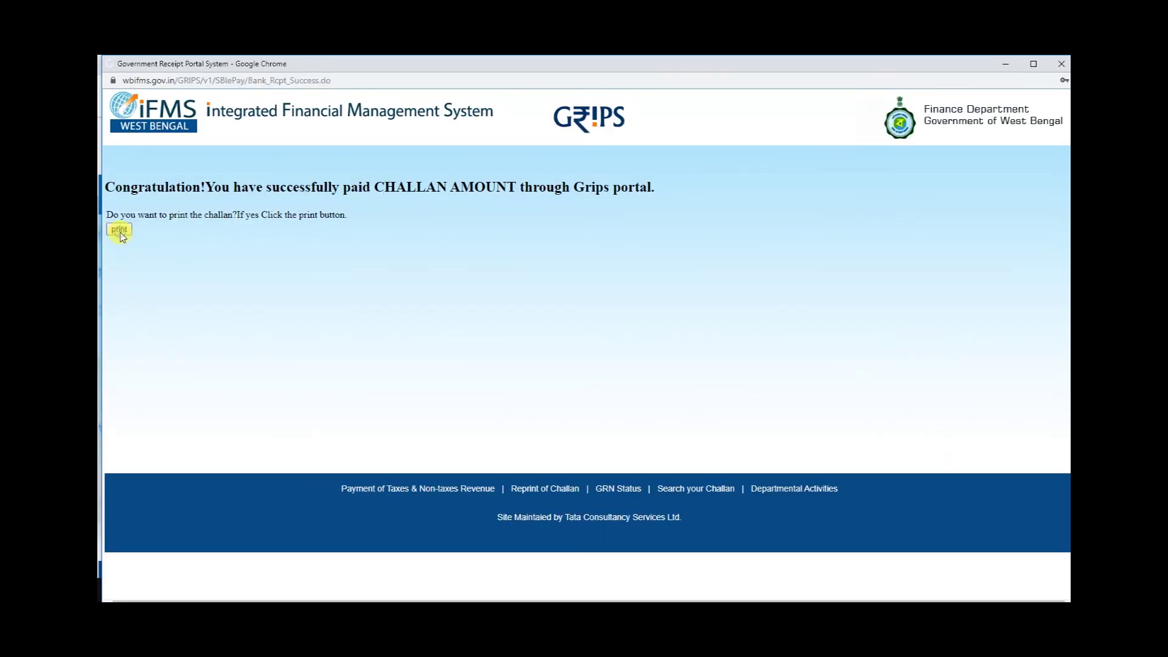
Print the paid challan from the payment-success page, saving it as Challan.pdf.
left_click(120, 231)
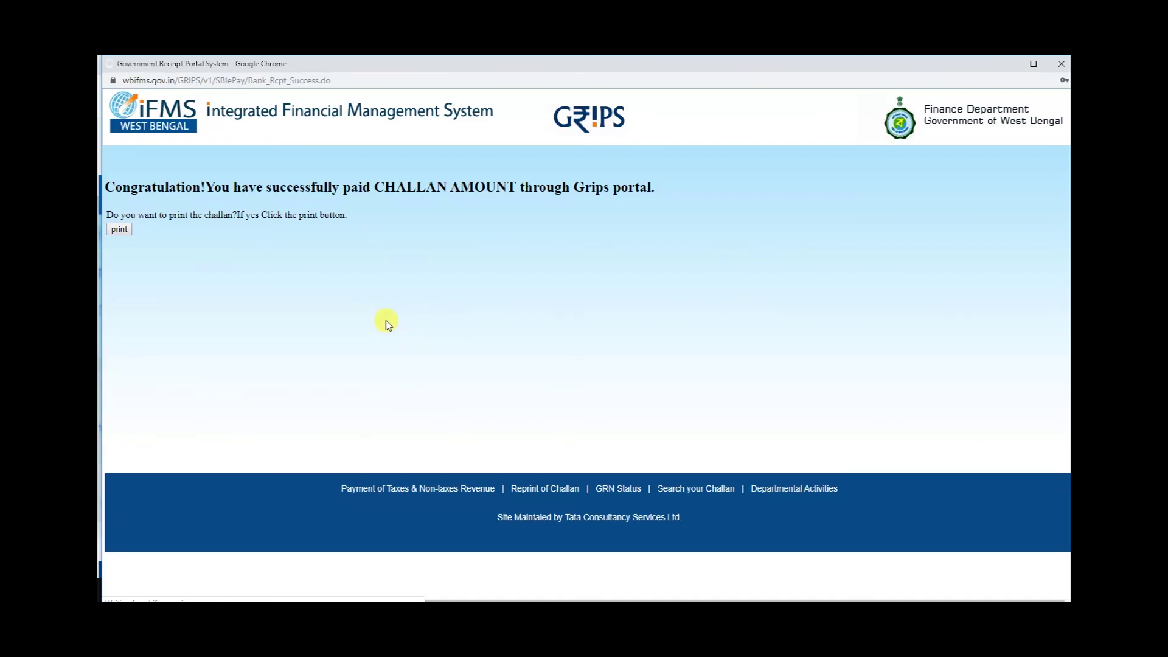